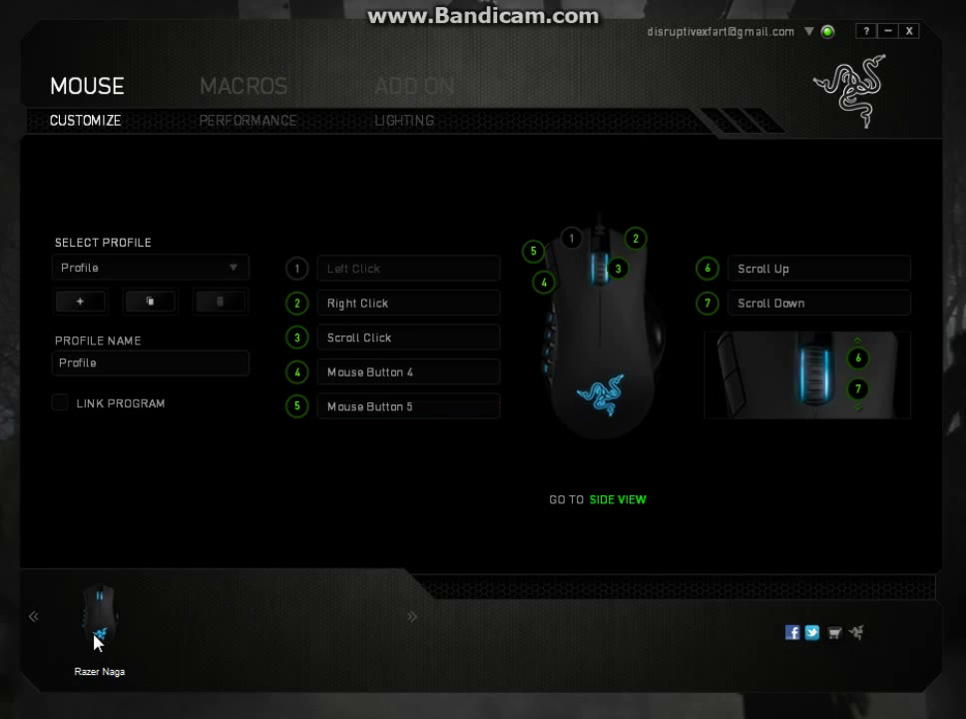
Create a new macro and name it "hello thingy".
{"action": "left_click", "coordinate": [629, 503]}
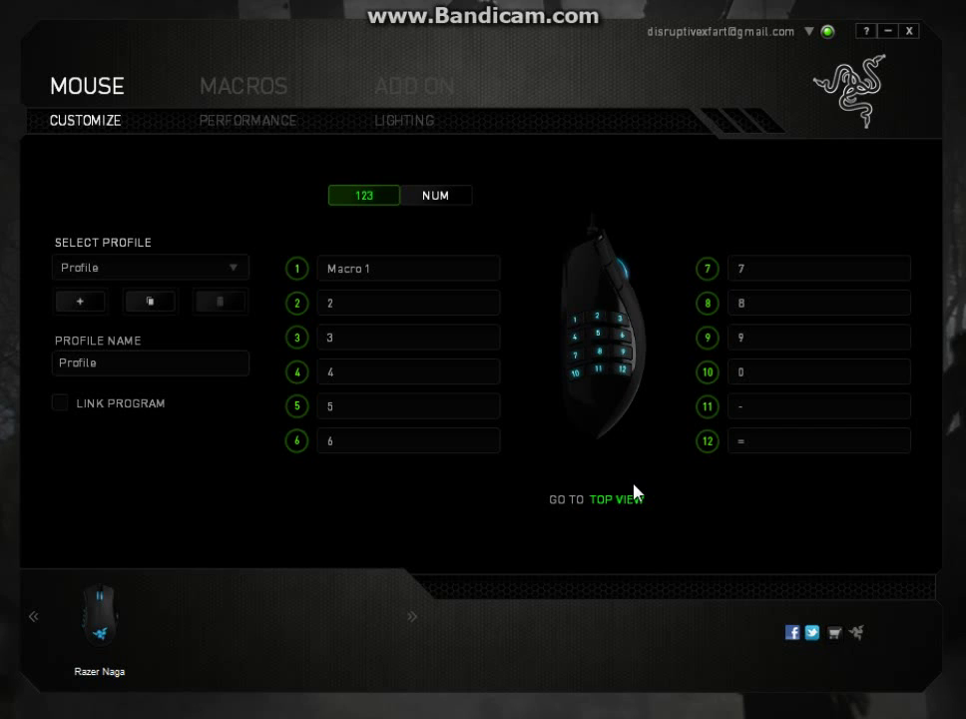
{"action": "left_click", "coordinate": [267, 95]}
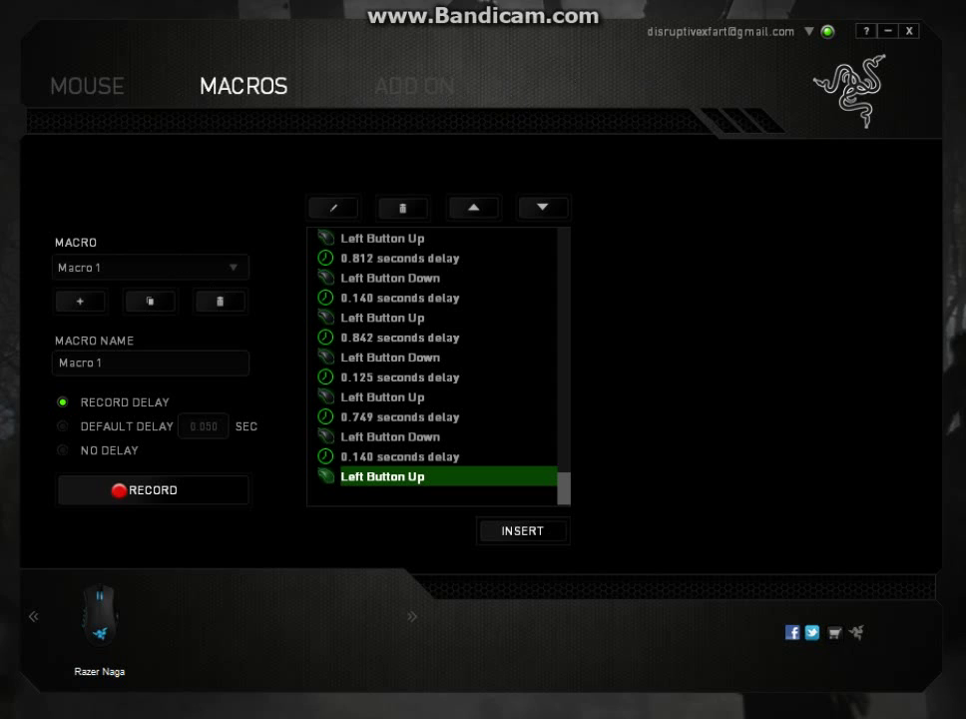
{"action": "left_click", "coordinate": [93, 306]}
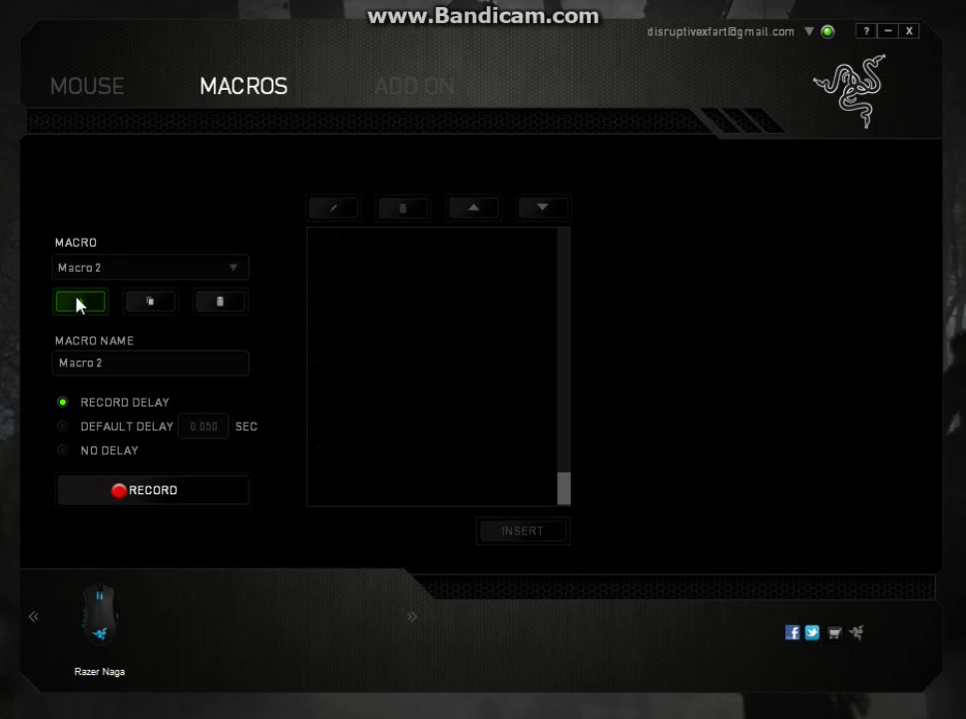
{"action": "left_click", "coordinate": [136, 362]}
{"action": "left_click_drag", "start_coordinate": [136, 361], "coordinate": [9, 350]}
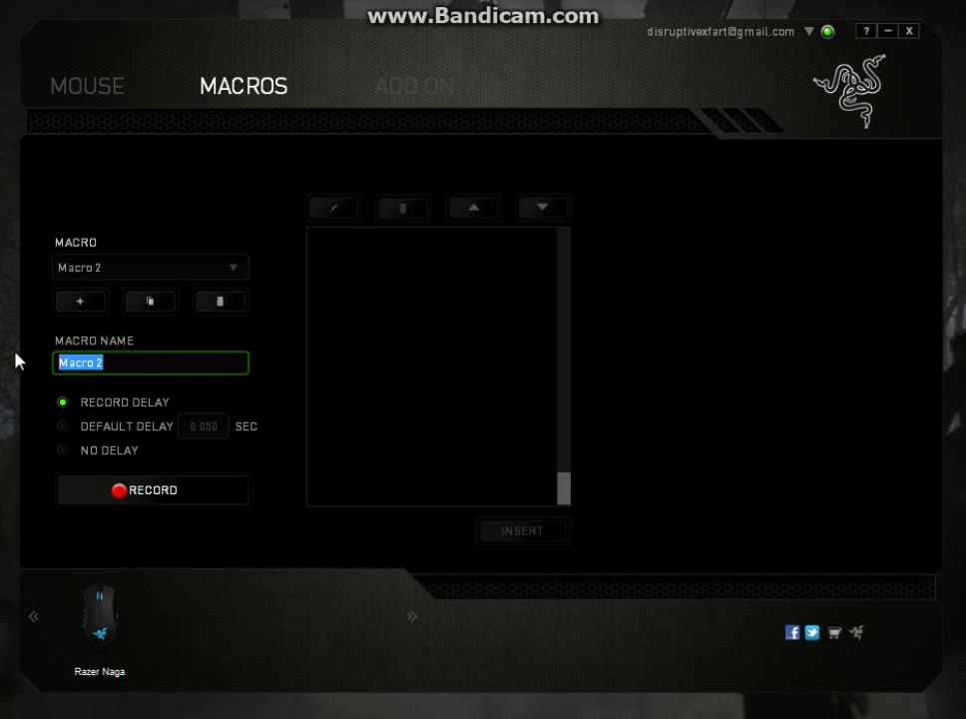
{"action": "type", "text": "hello"}
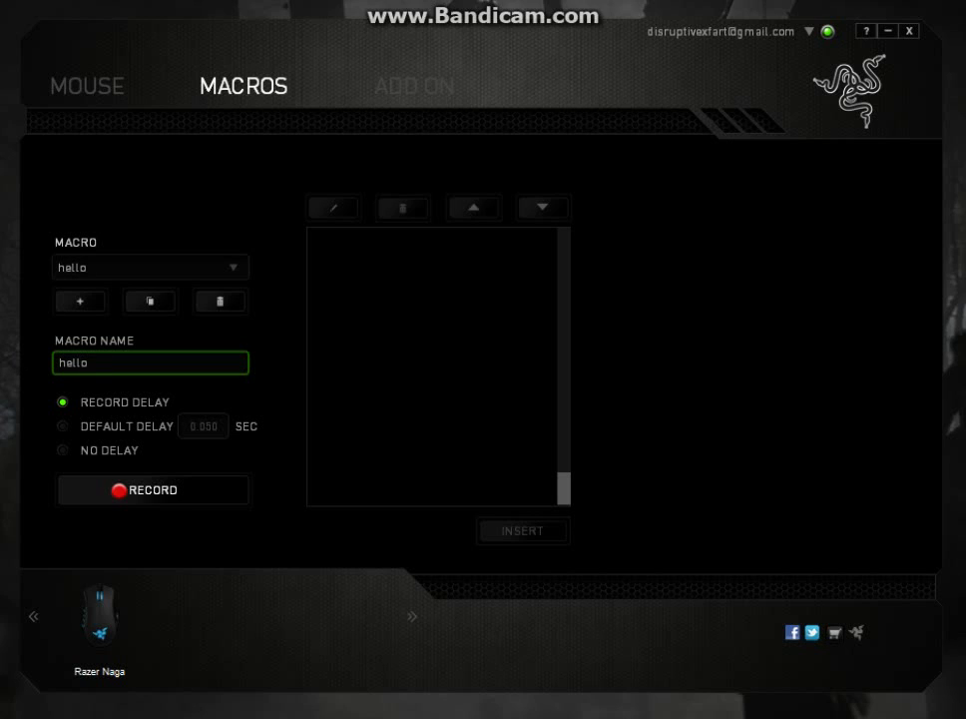
{"action": "type", "text": " thingy"}
{"action": "left_click", "coordinate": [365, 274]}
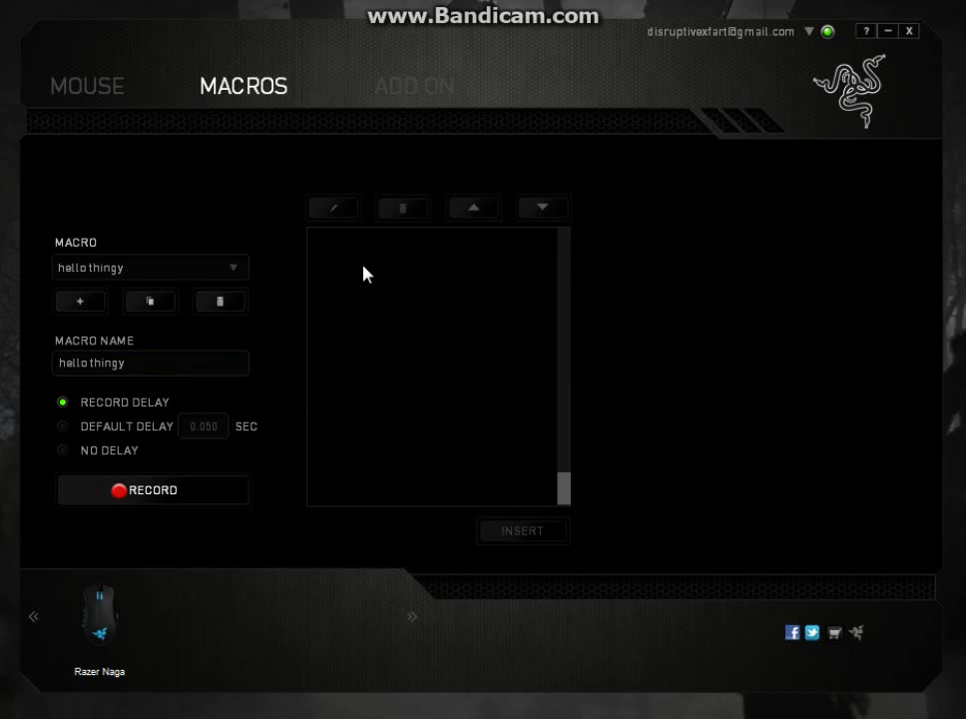
Record the keystrokes for "Hello" into the hello thingy macro with recorded delays, and stop the recording.
{"action": "scroll", "coordinate": [567, 431], "scroll_direction": "up", "scroll_amount": 5}
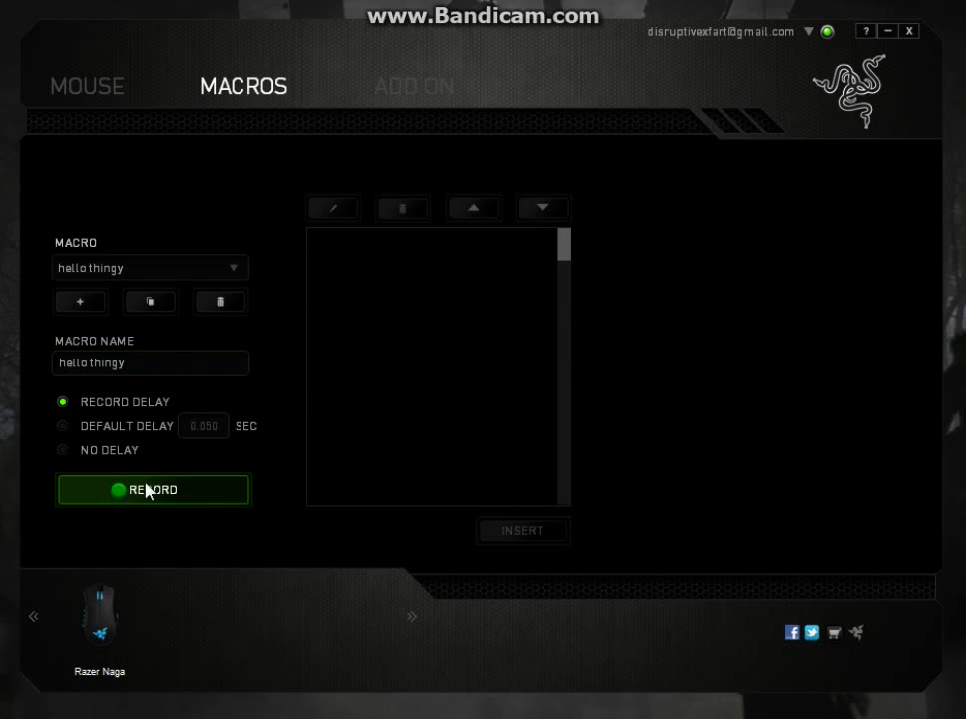
{"action": "left_click", "coordinate": [220, 494]}
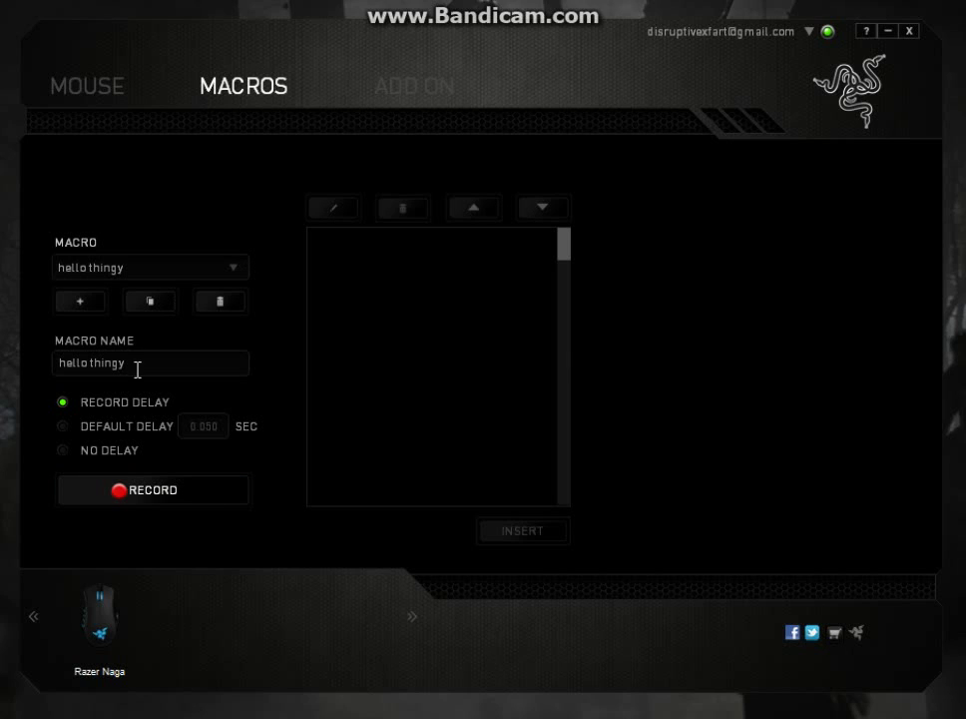
{"action": "left_click", "coordinate": [173, 496]}
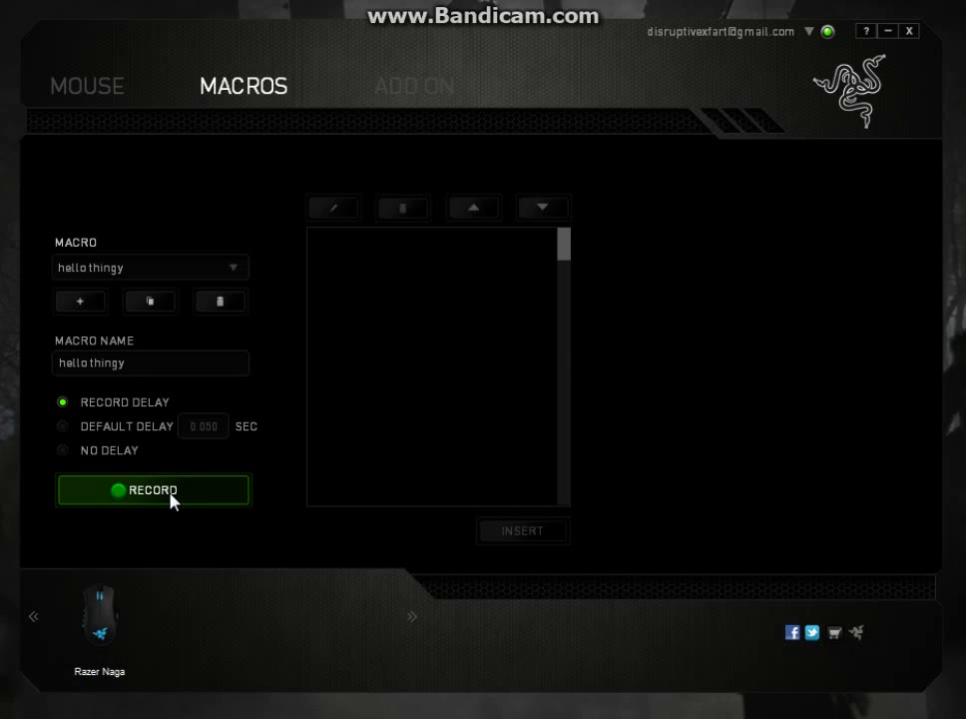
{"action": "left_click", "coordinate": [172, 496]}
{"action": "type", "text": "Hello"}
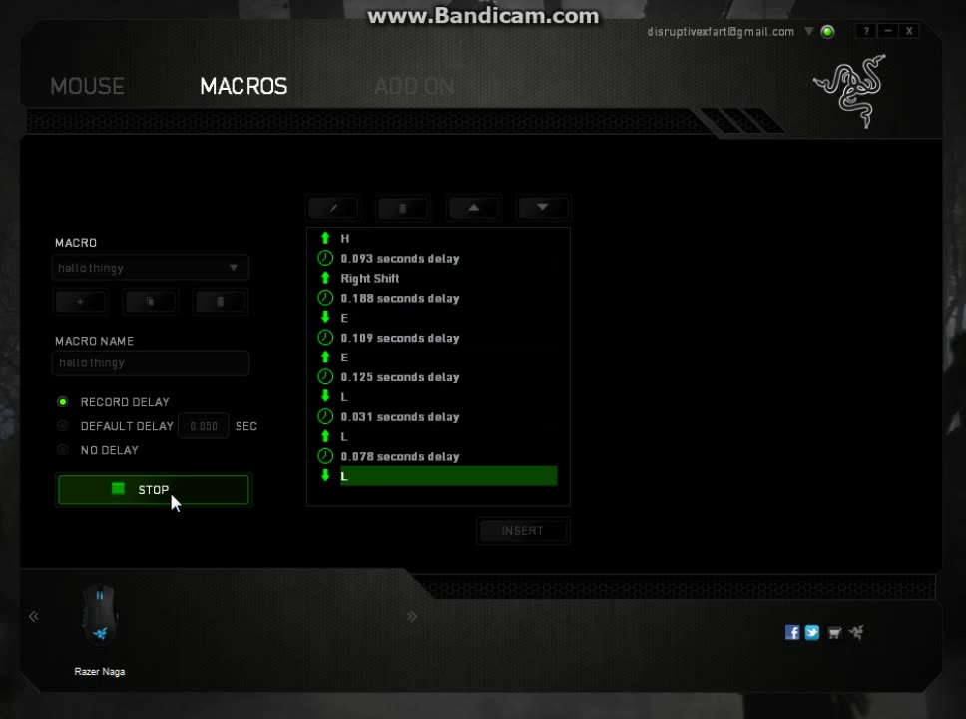
{"action": "left_click", "coordinate": [183, 496]}
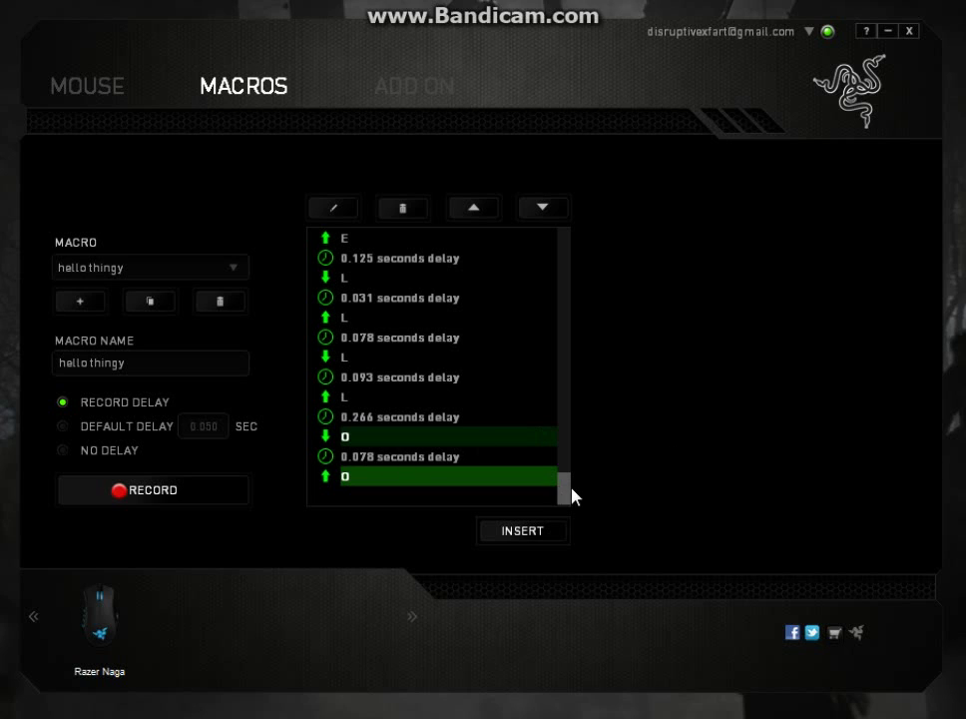
Examine the recorded macro events from the start, checking the Right Shift, H and E entries and the delays between them.
{"action": "left_click_drag", "start_coordinate": [572, 494], "coordinate": [495, 256]}
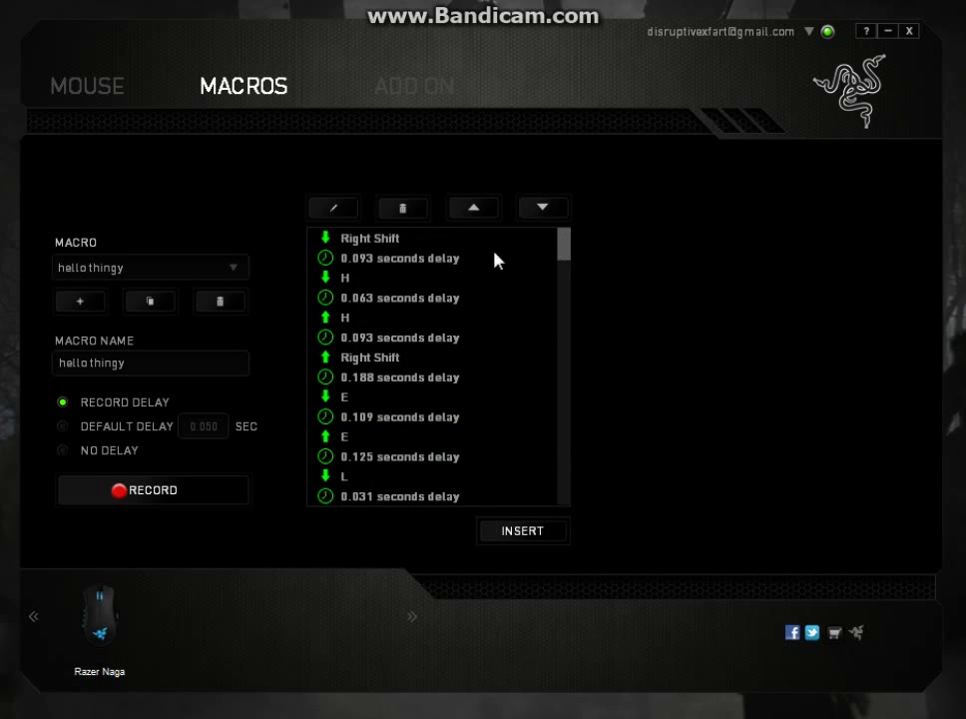
{"action": "left_click", "coordinate": [377, 242]}
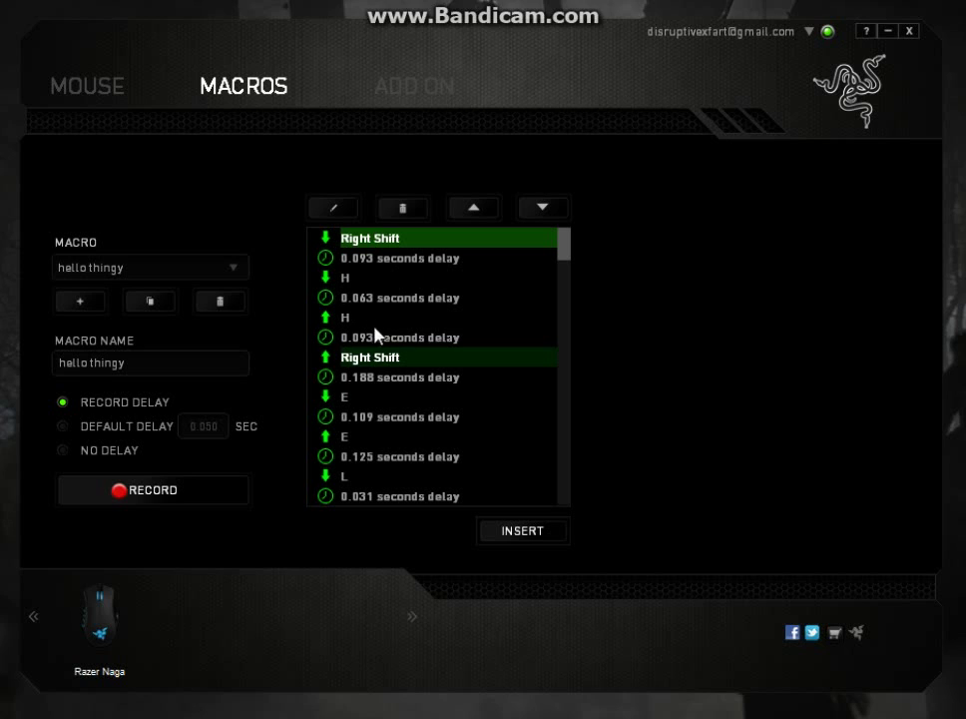
{"action": "left_click", "coordinate": [371, 259]}
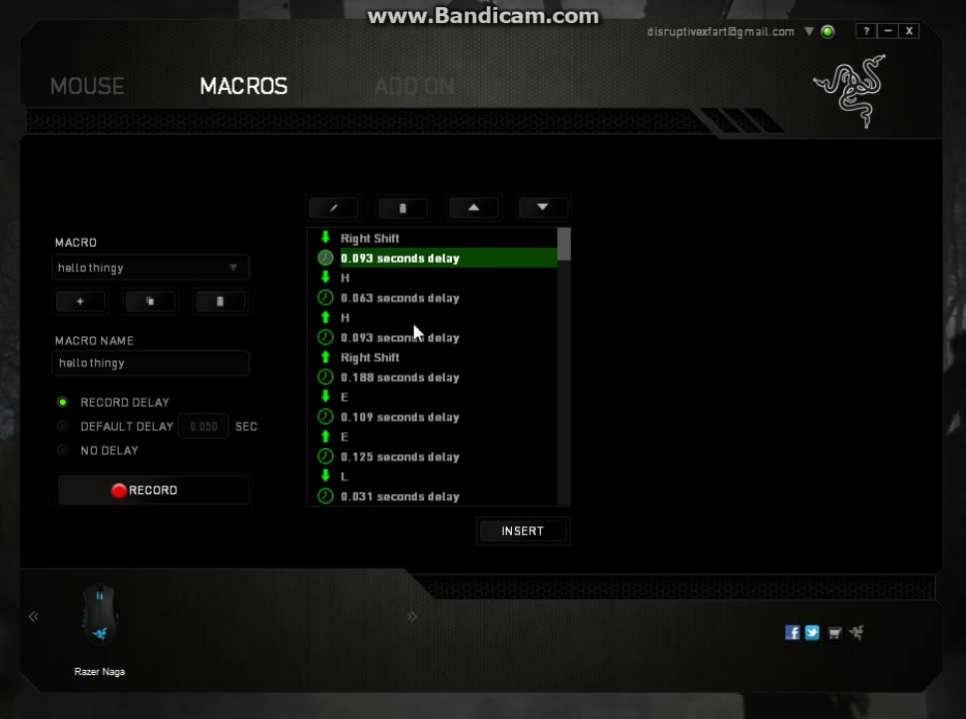
{"action": "left_click", "coordinate": [367, 278]}
{"action": "left_click", "coordinate": [358, 358]}
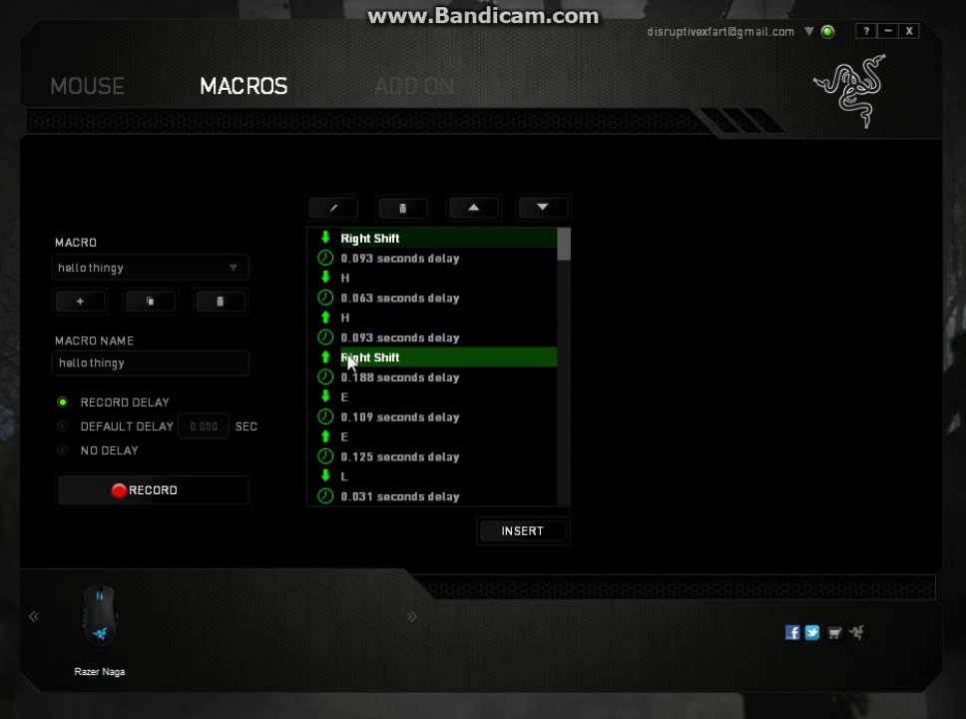
{"action": "left_click", "coordinate": [379, 397]}
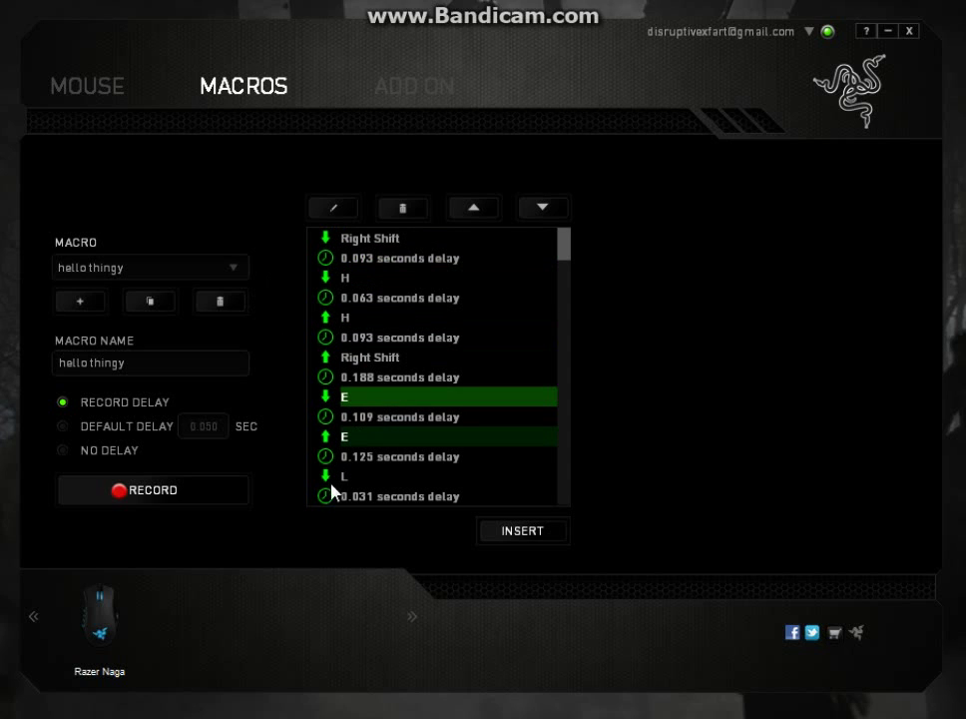
Assign the hello thingy macro to side button 2 of the mouse with playback set to Play once, and save the assignment.
{"action": "left_click", "coordinate": [99, 88]}
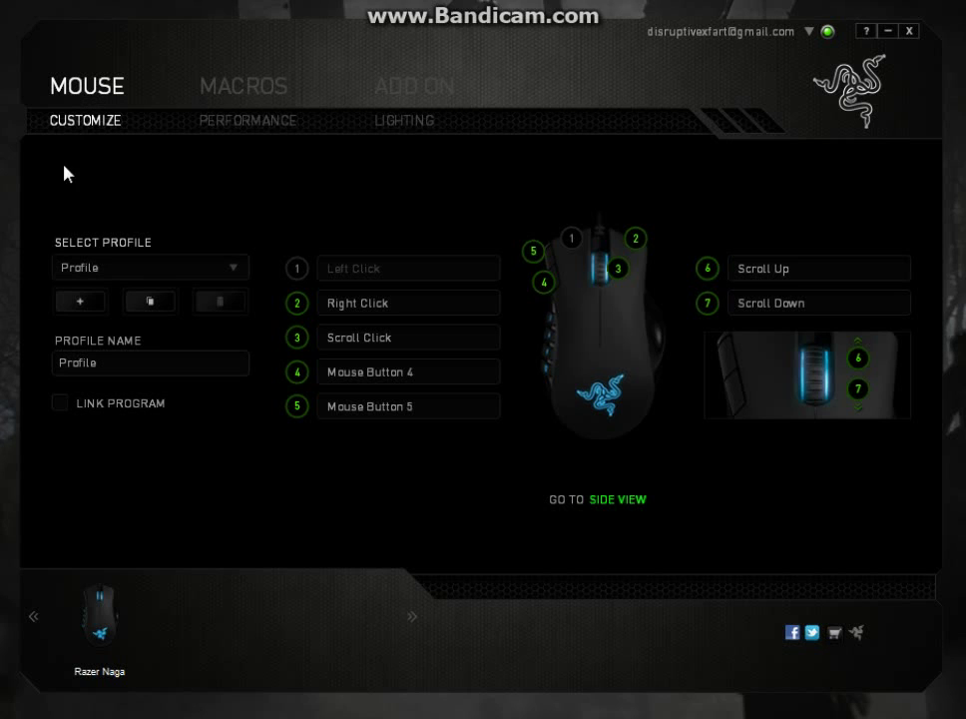
{"action": "left_click", "coordinate": [613, 500]}
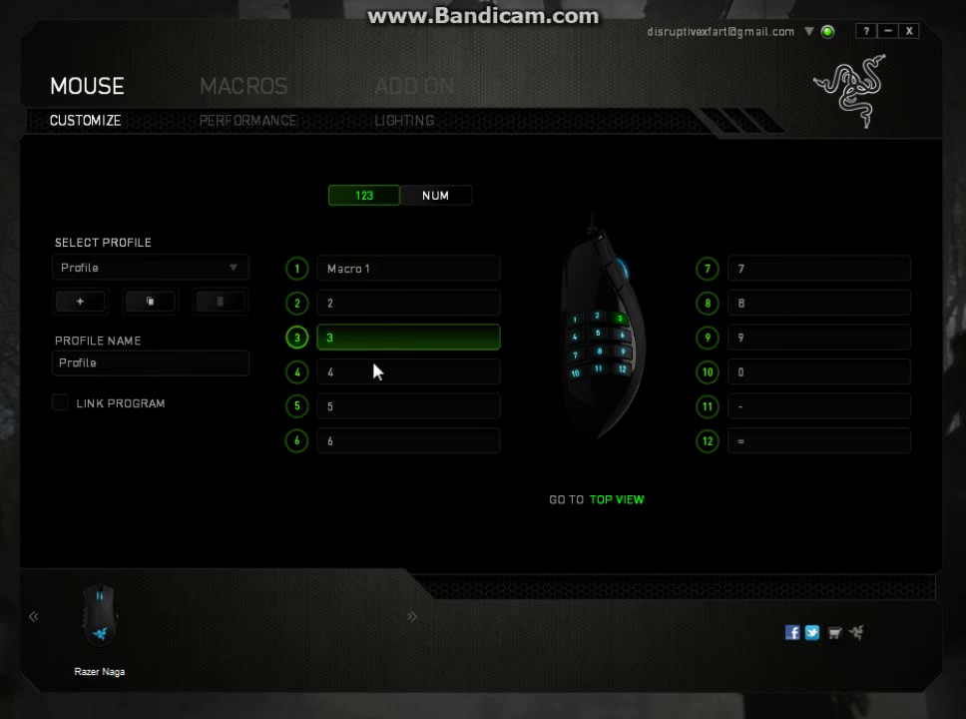
{"action": "left_click", "coordinate": [387, 304]}
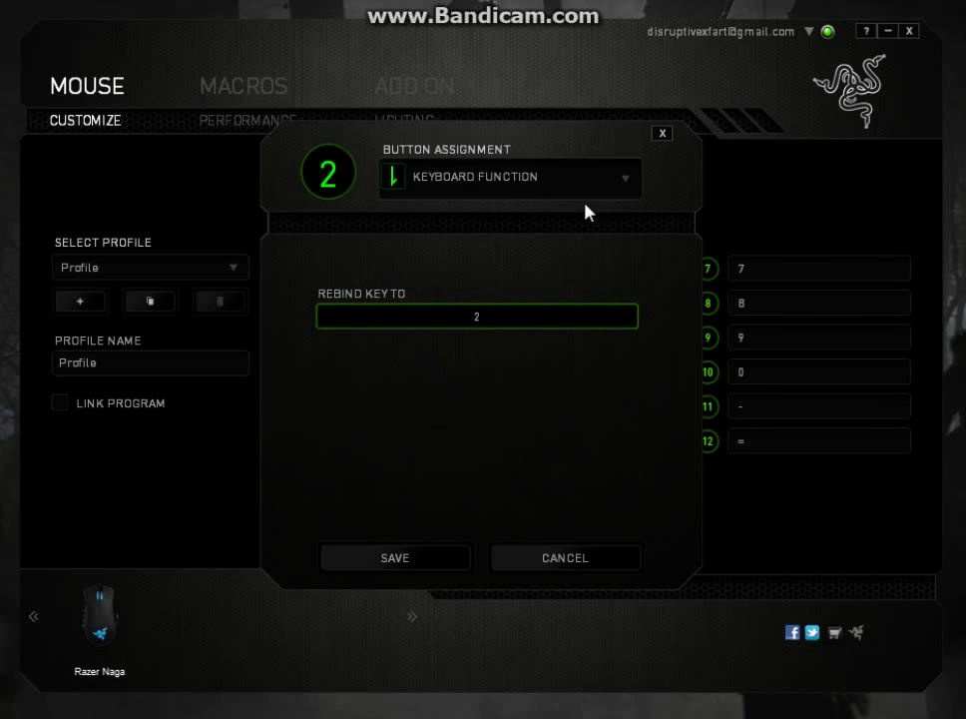
{"action": "left_click", "coordinate": [627, 180]}
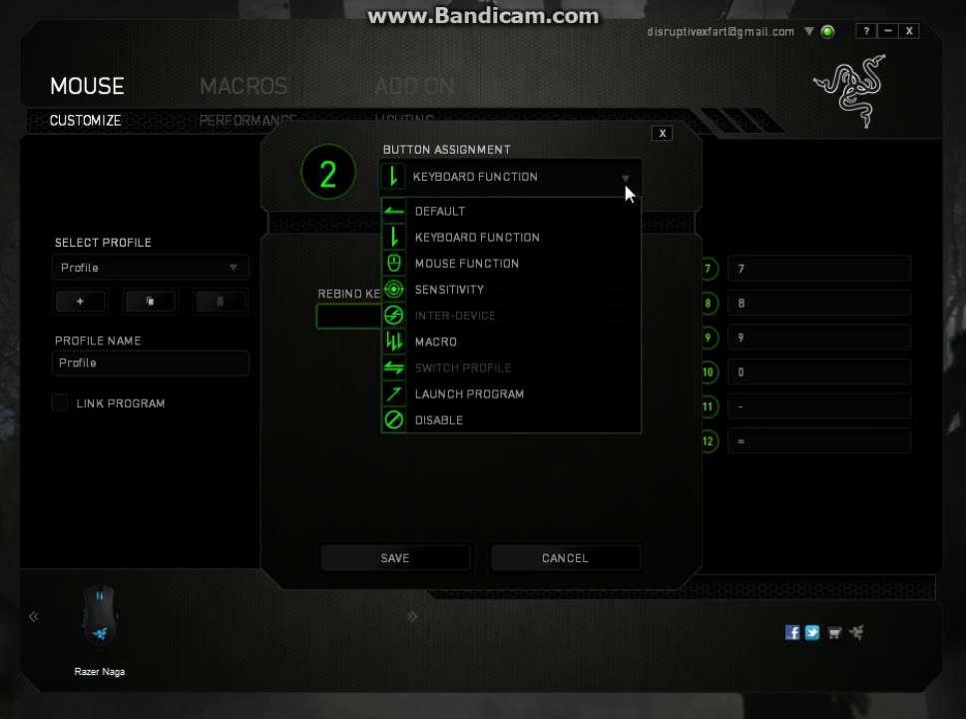
{"action": "left_click", "coordinate": [476, 351]}
{"action": "left_click", "coordinate": [486, 316]}
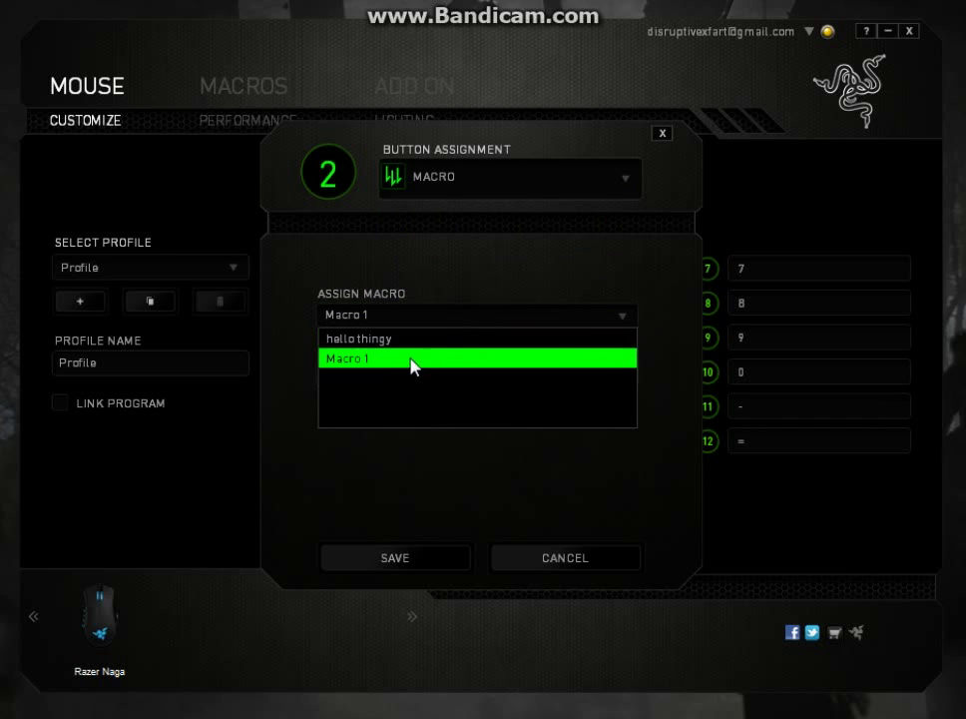
{"action": "left_click", "coordinate": [379, 340]}
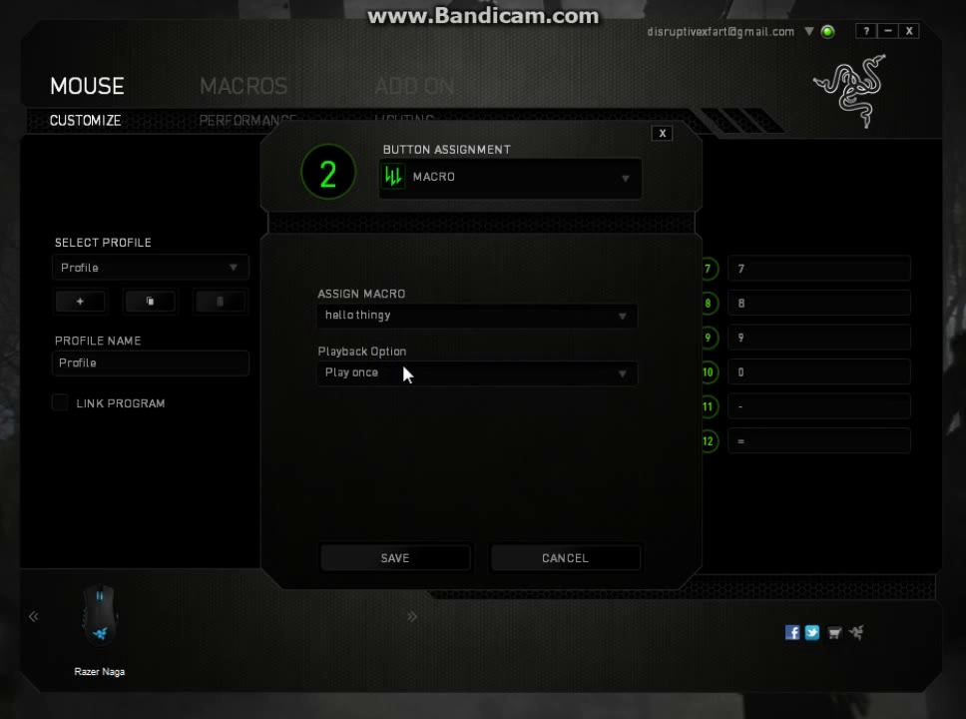
{"action": "left_click", "coordinate": [444, 381]}
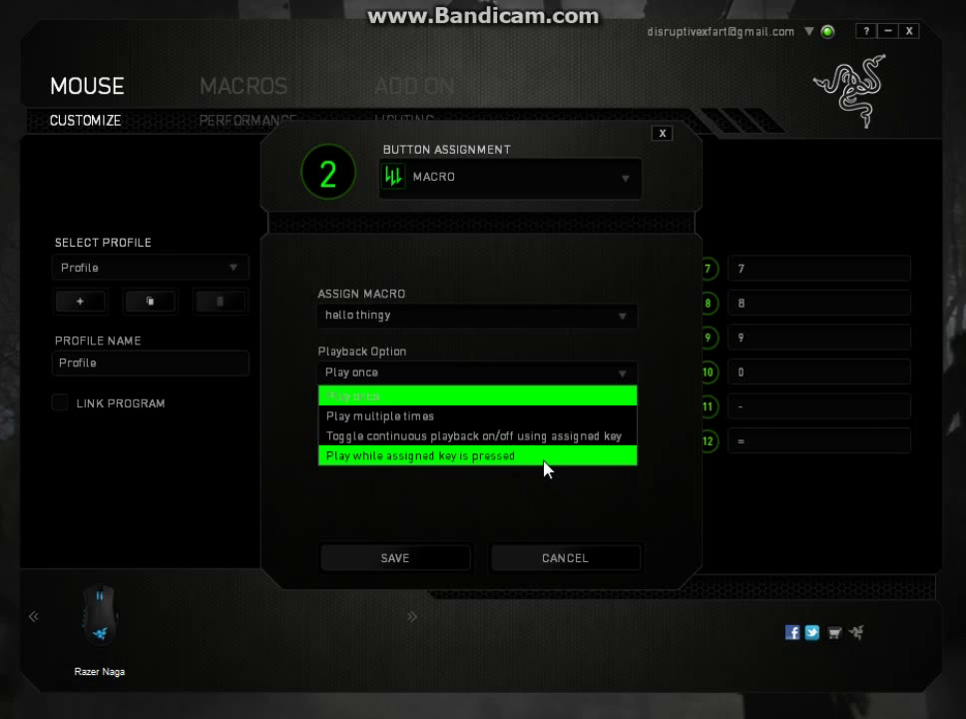
{"action": "left_click", "coordinate": [566, 398]}
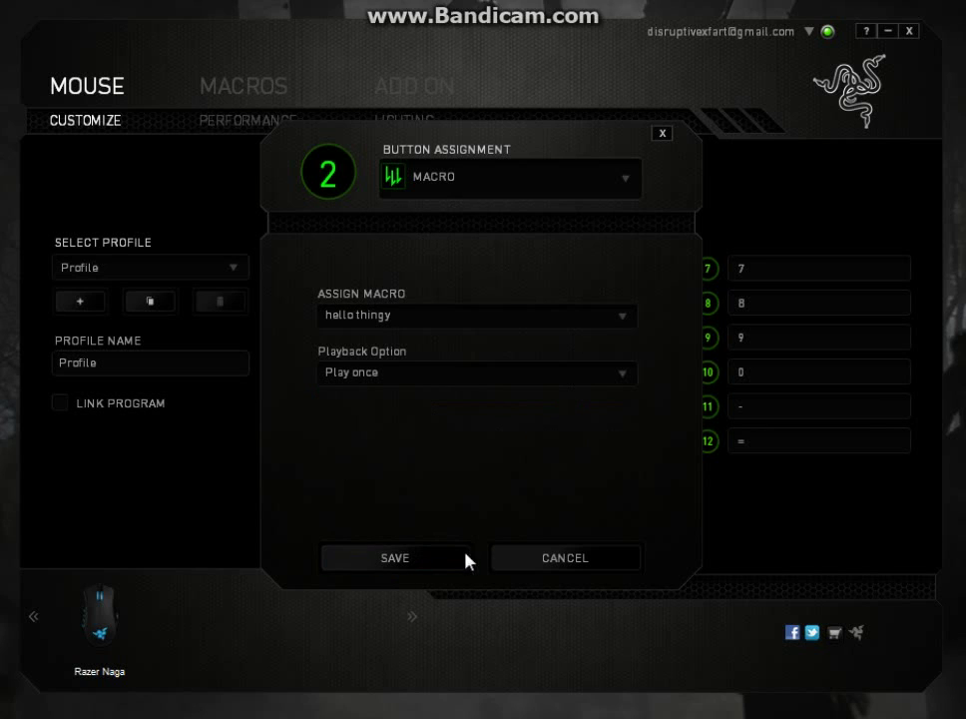
{"action": "left_click", "coordinate": [425, 557]}
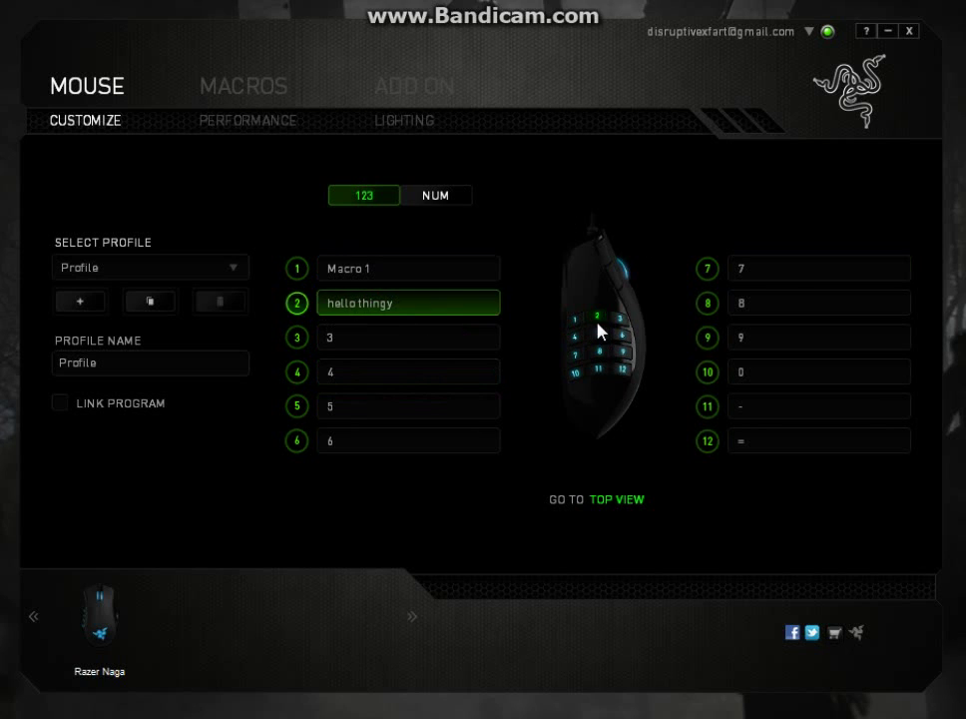
{"action": "key", "text": "alt+Tab"}
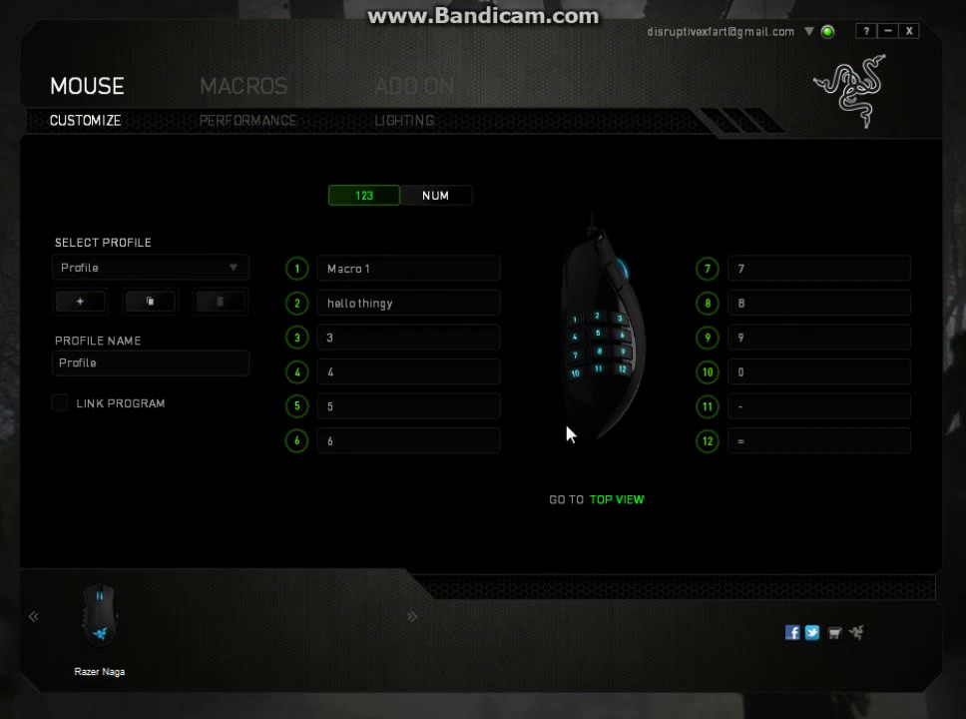
{"action": "left_click", "coordinate": [274, 90]}
{"action": "left_click", "coordinate": [95, 96]}
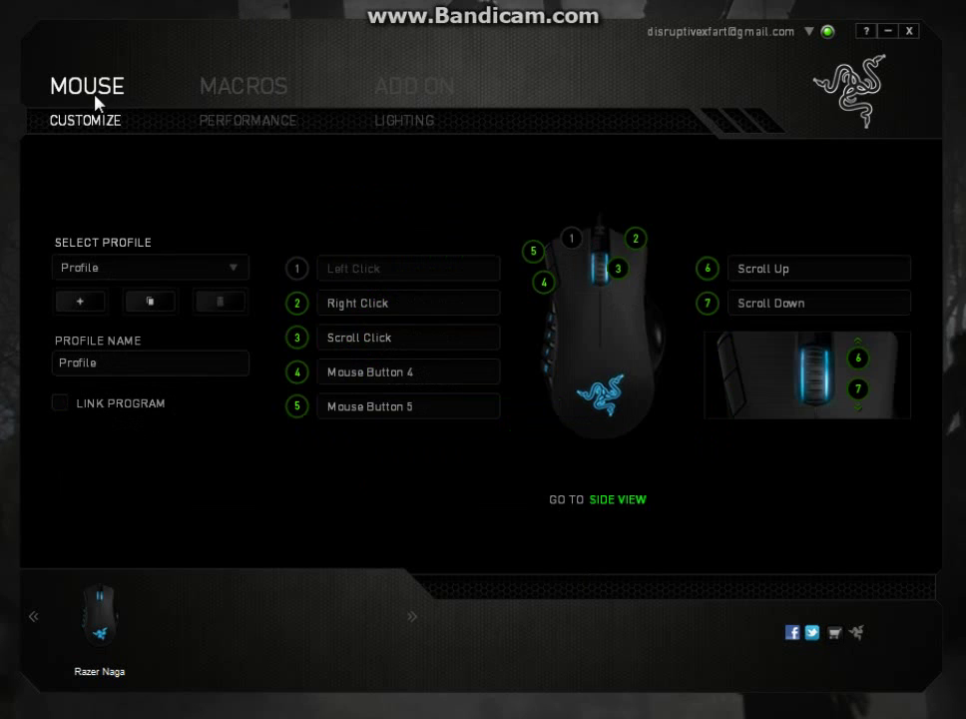
{"action": "left_click", "coordinate": [394, 121]}
{"action": "left_click", "coordinate": [90, 121]}
{"action": "left_click", "coordinate": [204, 122]}
{"action": "left_click", "coordinate": [119, 124]}
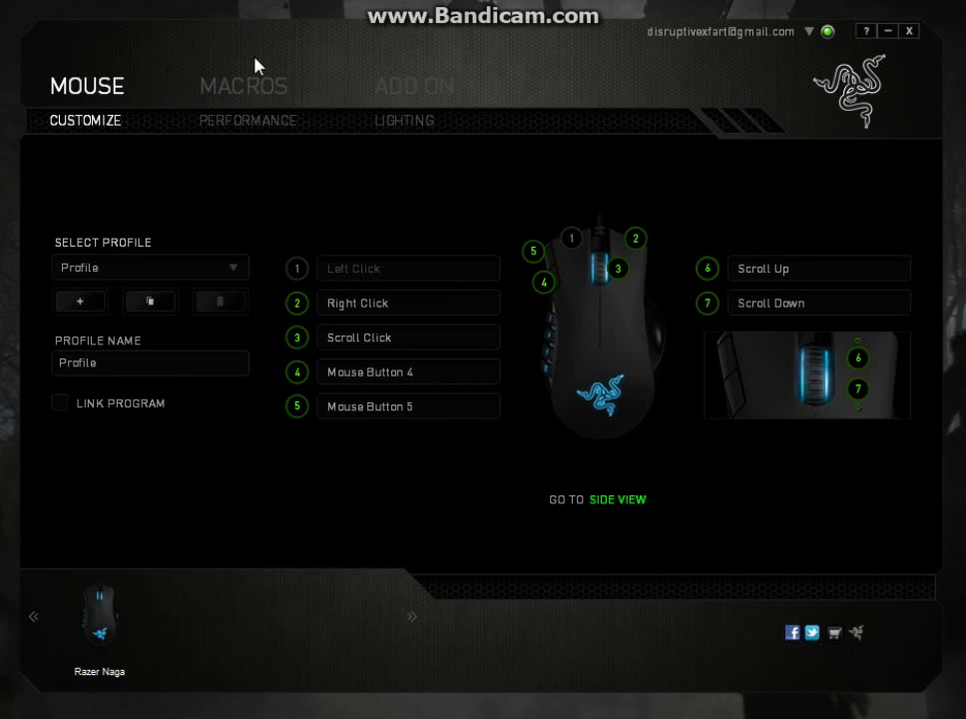
{"action": "left_click", "coordinate": [415, 86]}
{"action": "left_click", "coordinate": [56, 88]}
{"action": "mouse_move", "coordinate": [337, 37]}
{"action": "left_mouse_down"}
{"action": "mouse_move", "coordinate": [323, 17]}
{"action": "mouse_move", "coordinate": [332, 40]}
{"action": "mouse_move", "coordinate": [349, 40]}
{"action": "mouse_move", "coordinate": [338, 41]}
{"action": "left_mouse_up"}
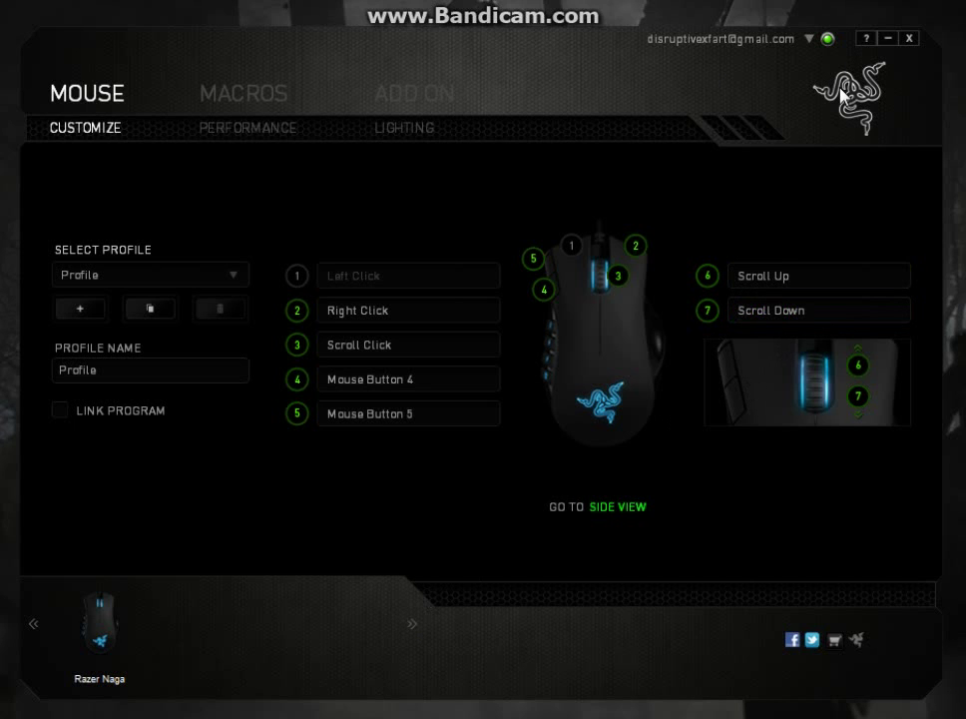
{"action": "left_click_drag", "start_coordinate": [851, 103], "coordinate": [851, 108]}
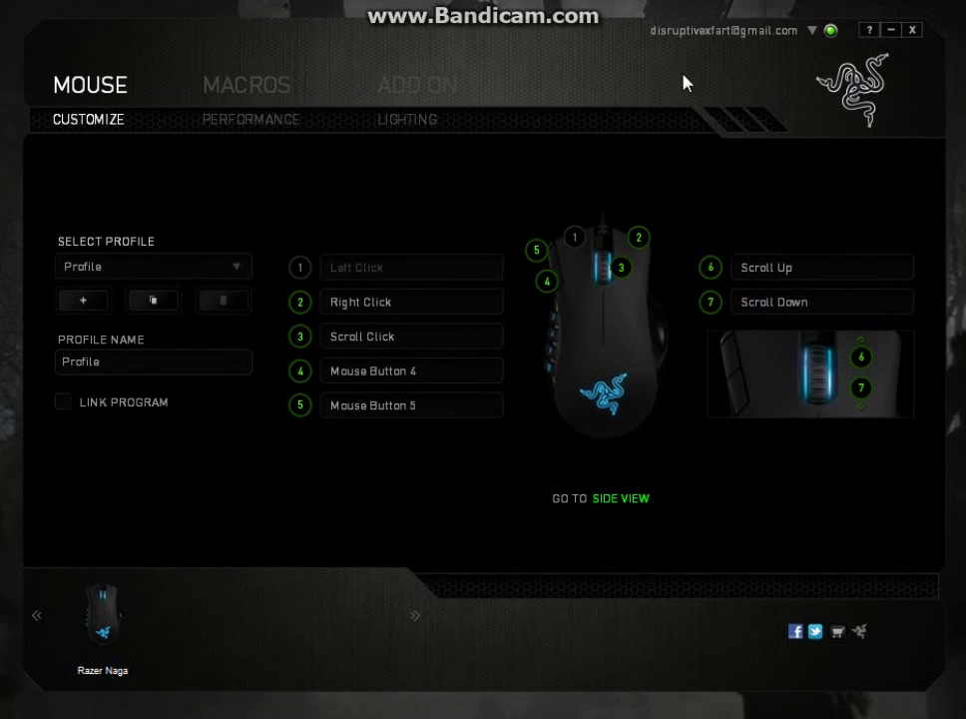
{"action": "left_click_drag", "start_coordinate": [696, 74], "coordinate": [675, 93]}
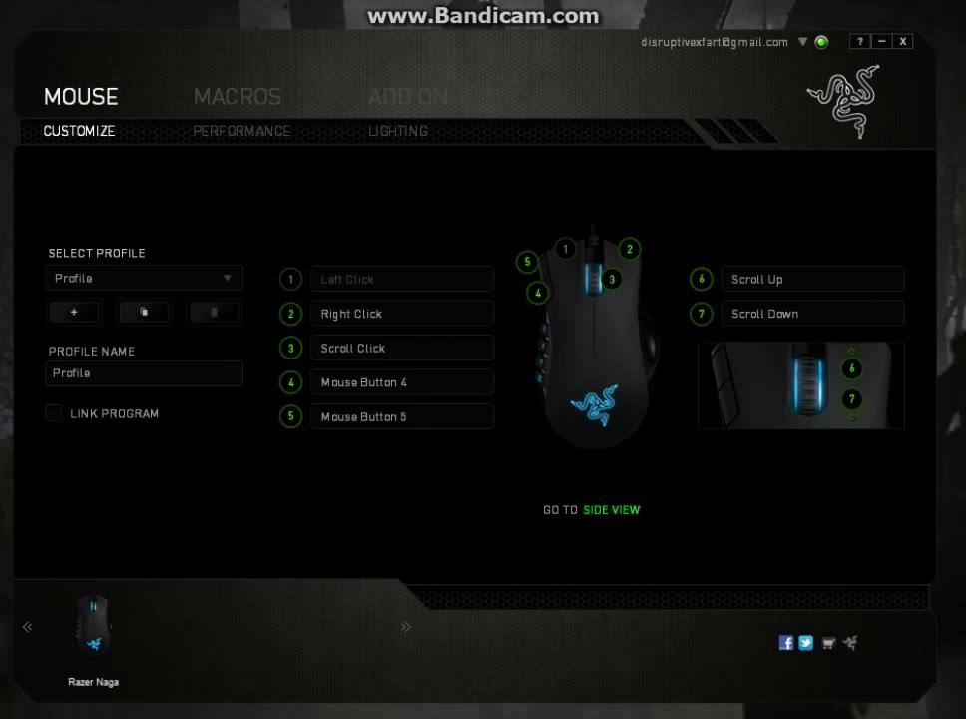
{"action": "left_click_drag", "start_coordinate": [222, 48], "coordinate": [222, 43]}
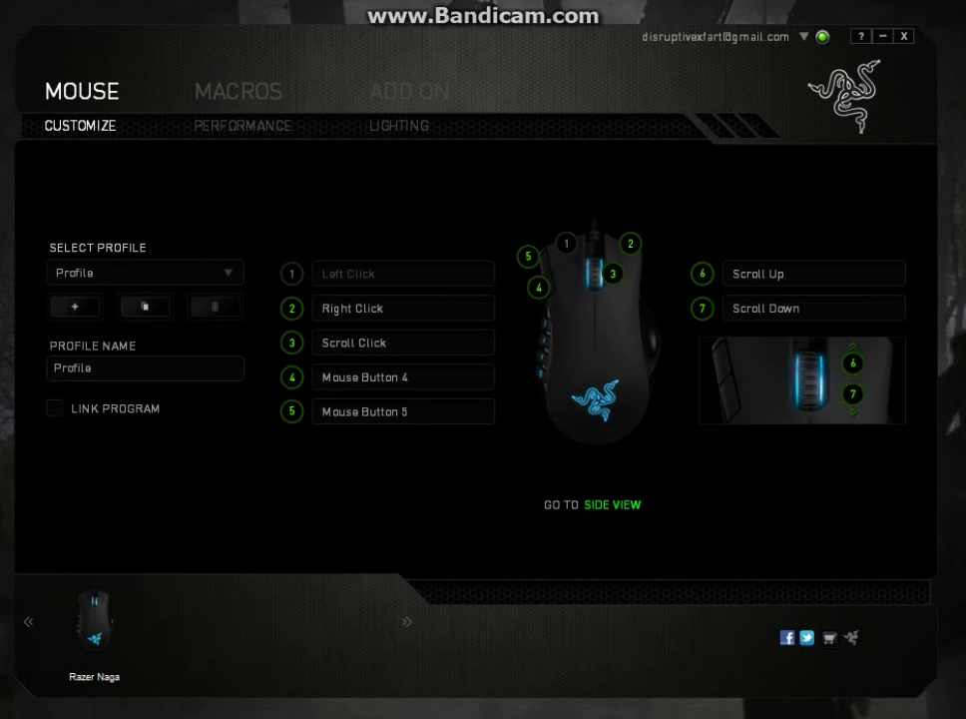